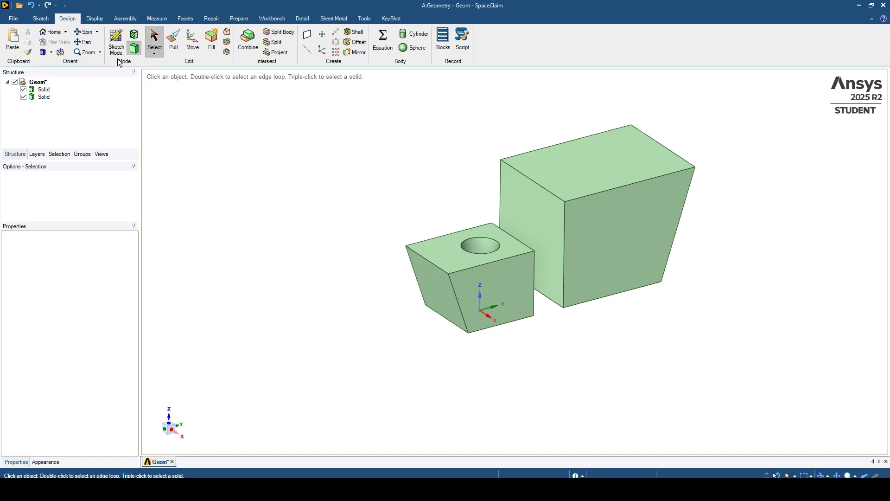
- Start a sketch on the horizontal XY plane at the origin and show it in plan view
left_click(116, 43)
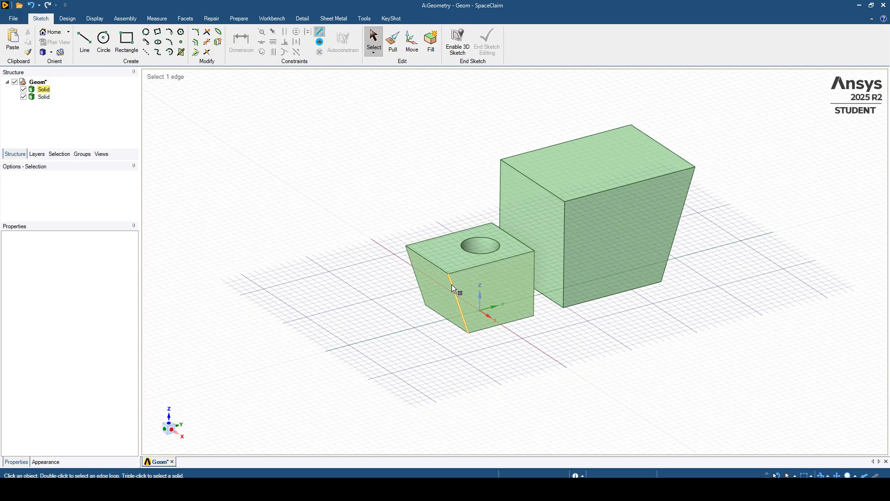
left_click(481, 297)
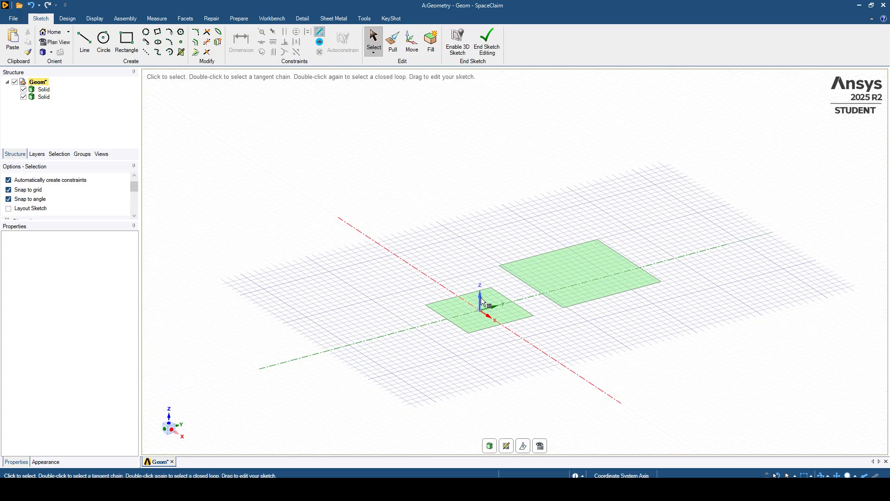
left_click(541, 446)
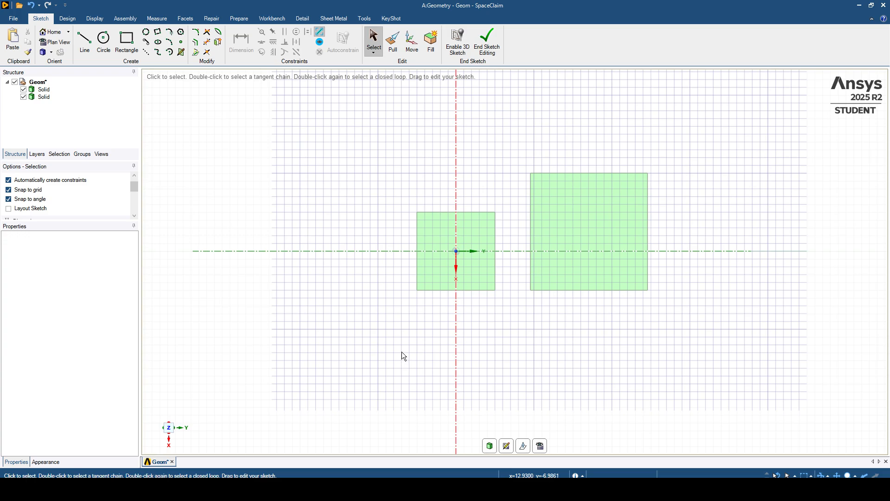
- Sketch a rectangle about 24 mm wide and 13 mm high beside the smaller solid, on the side away from the larger one
key("ctrl")
middle_click_drag(403, 342, 535, 339, "ctrl")
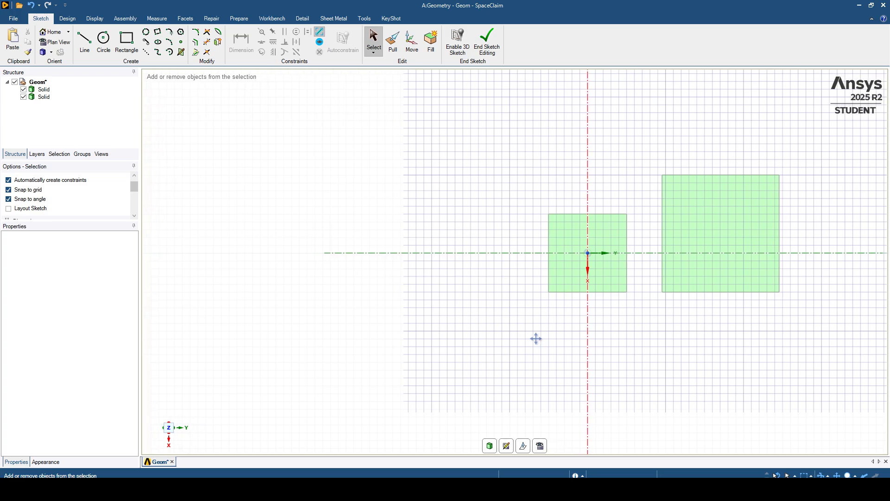
left_click(126, 39)
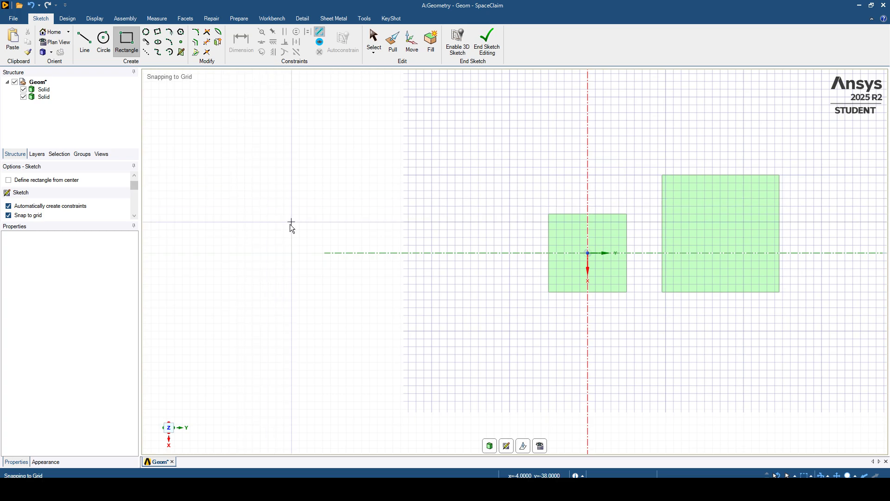
left_click(276, 214)
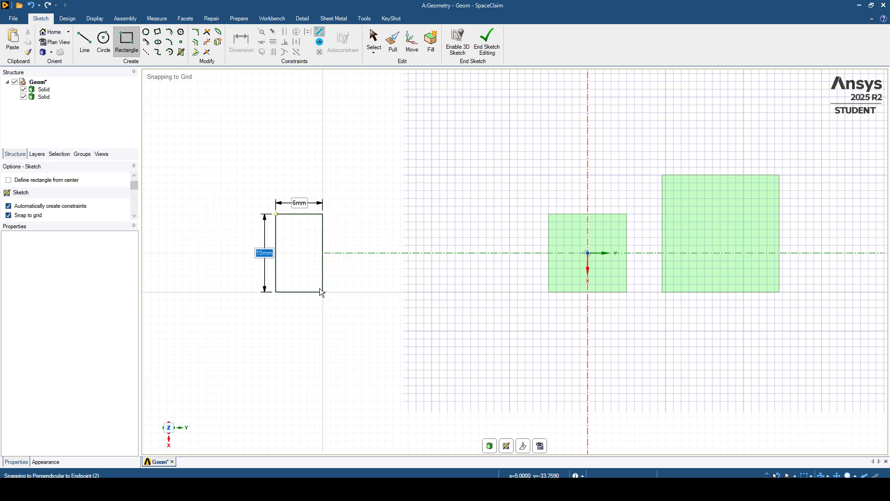
left_click(463, 315)
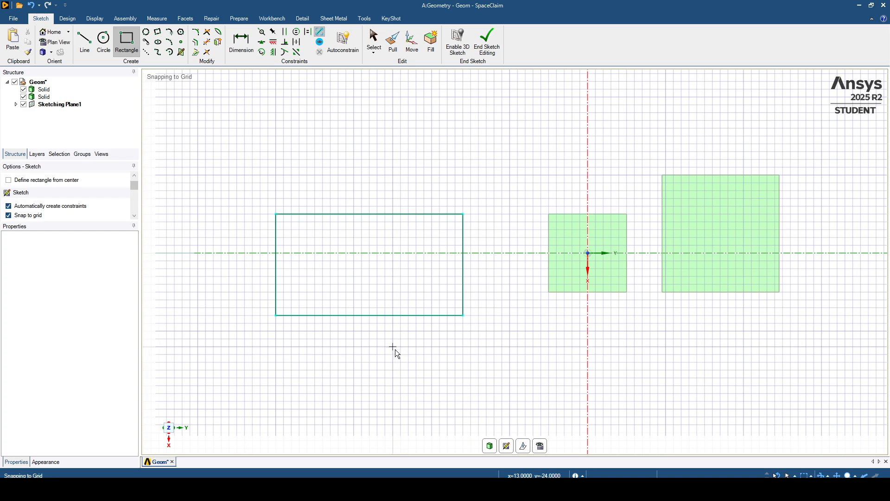
- Sketch a separate circle about 6.3 mm in diameter beyond the rectangle's corner farthest from the solids
left_click(105, 42)
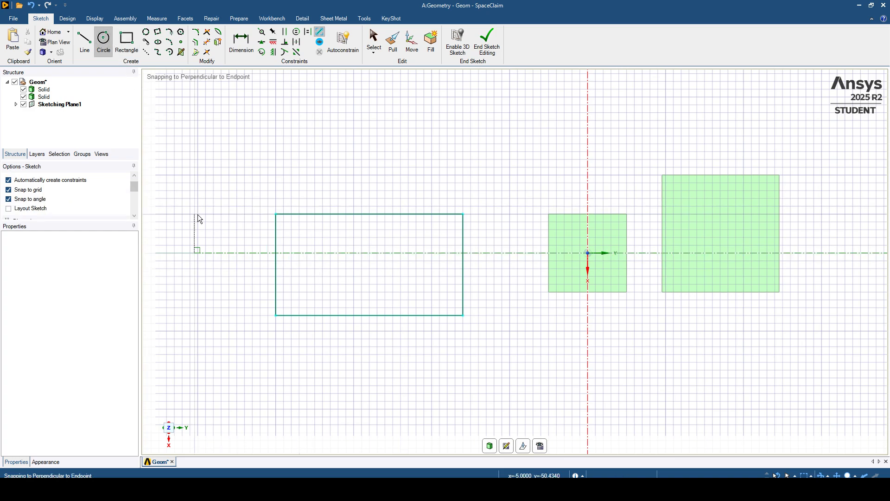
left_click(190, 151)
left_click(211, 160)
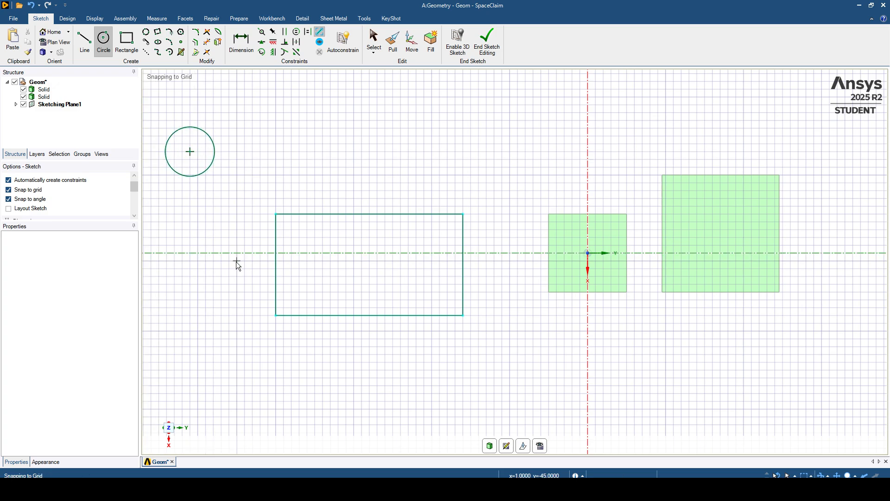
- Dimension the rectangle's long edge and set its length to 25 mm
mouse_move(228, 260)
middle_mouse_down("shift")
mouse_move(278, 263)
mouse_move(292, 284)
middle_mouse_up("shift")
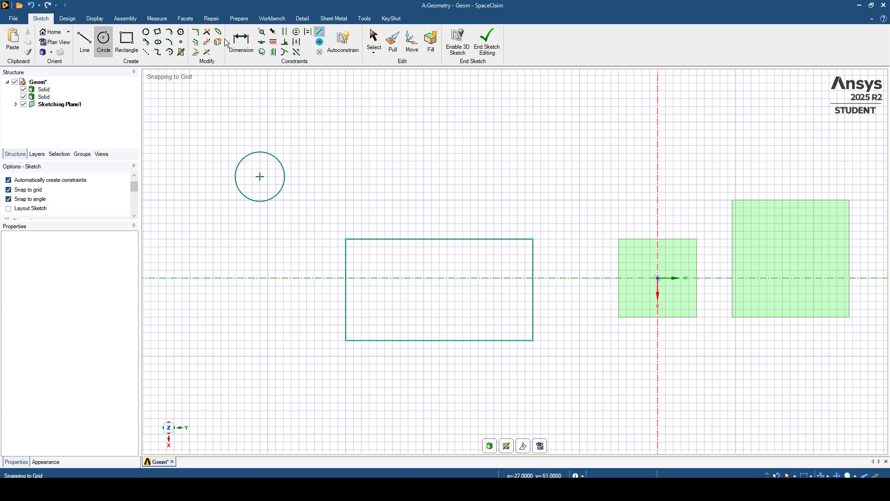
left_click(244, 45)
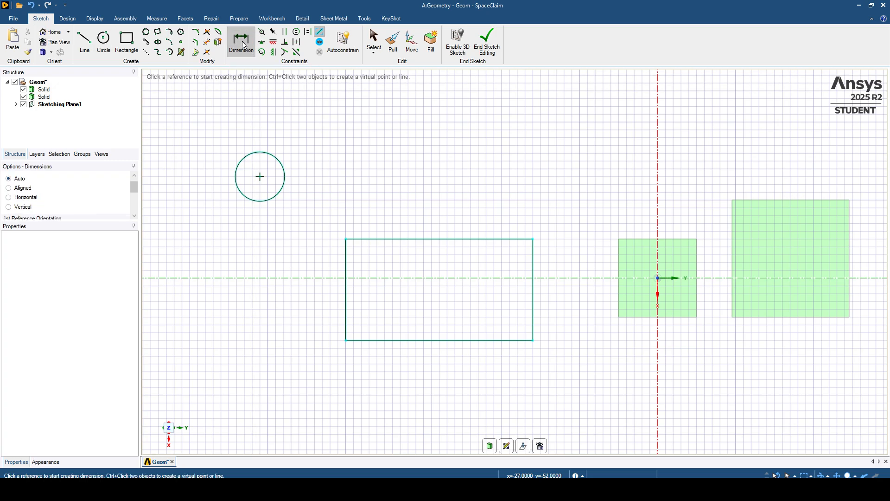
left_click(399, 238)
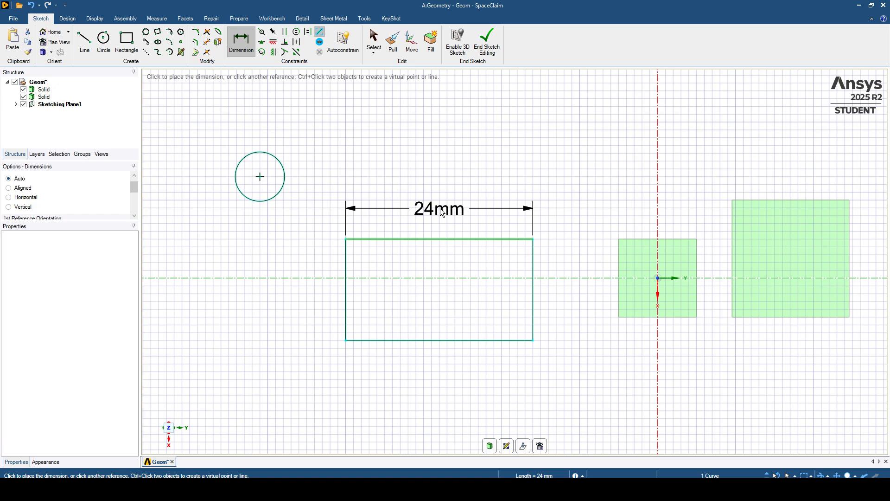
left_click(440, 209)
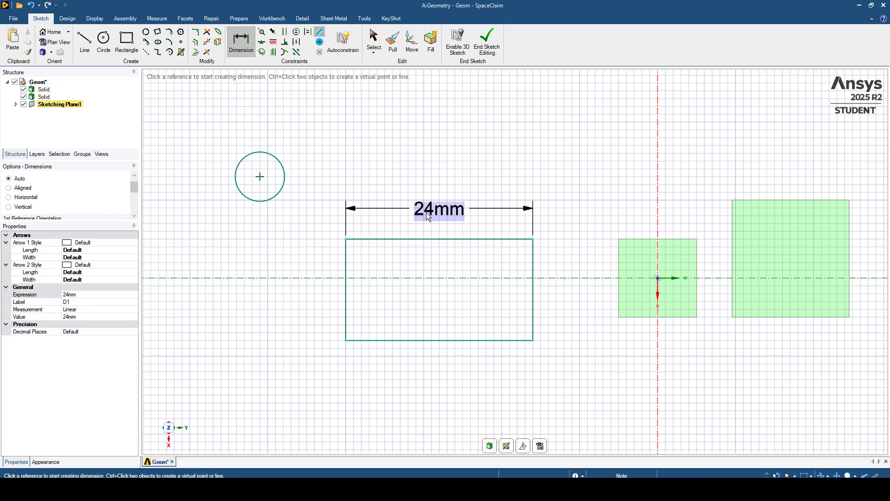
key("Escape")
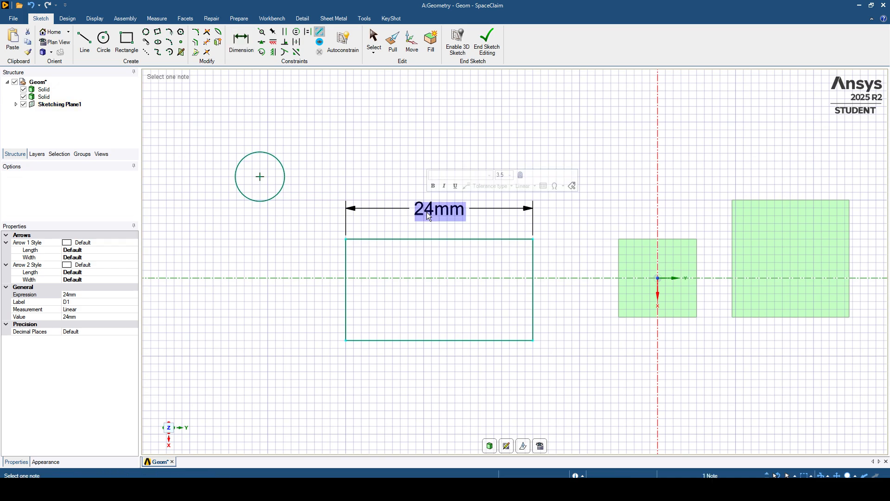
type("25")
key("Return")
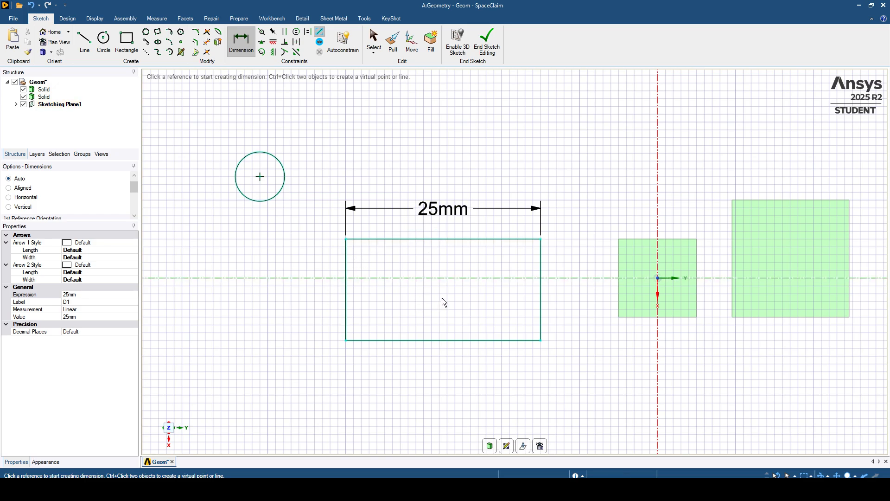
- Dimension the rectangle's short edge and set its height to 15 mm
left_click(541, 258)
left_click(563, 294)
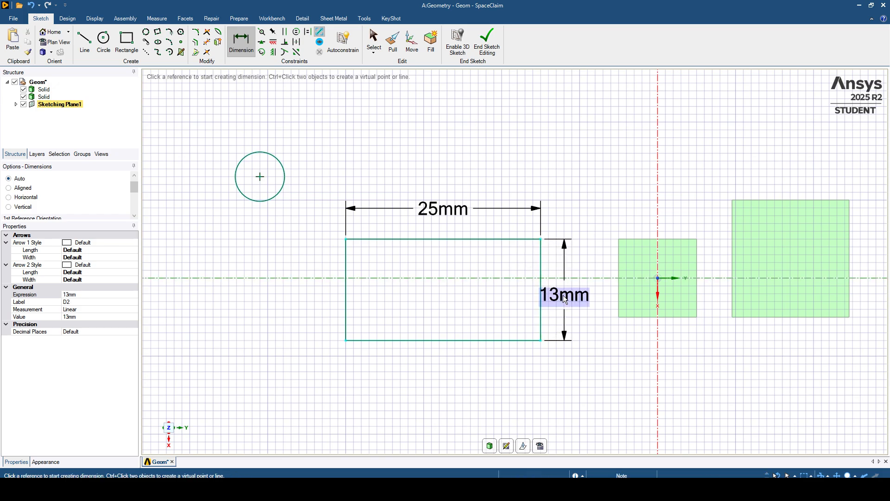
left_click(561, 298)
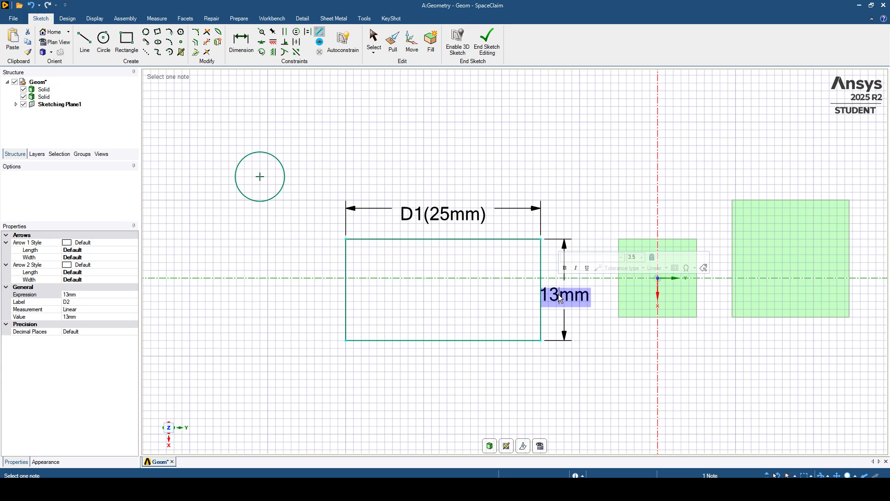
type("15")
key("Return")
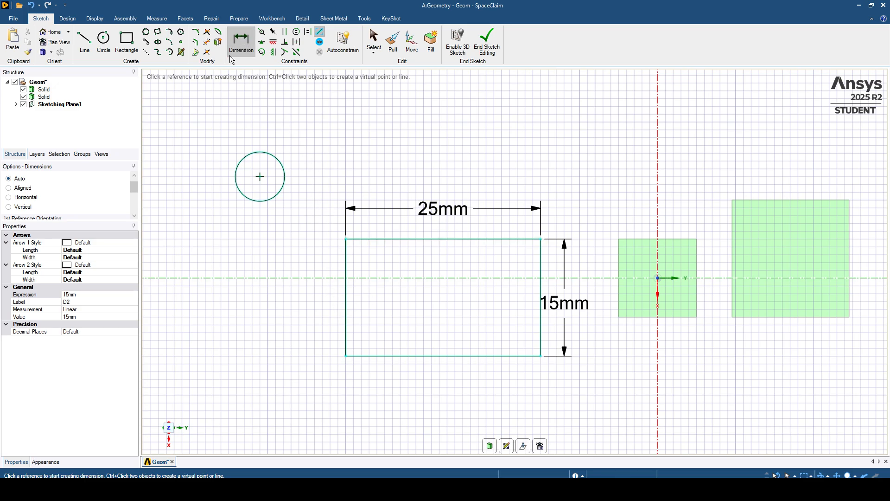
- Dimension the circle's diameter and set it to 7 mm
left_click(274, 159)
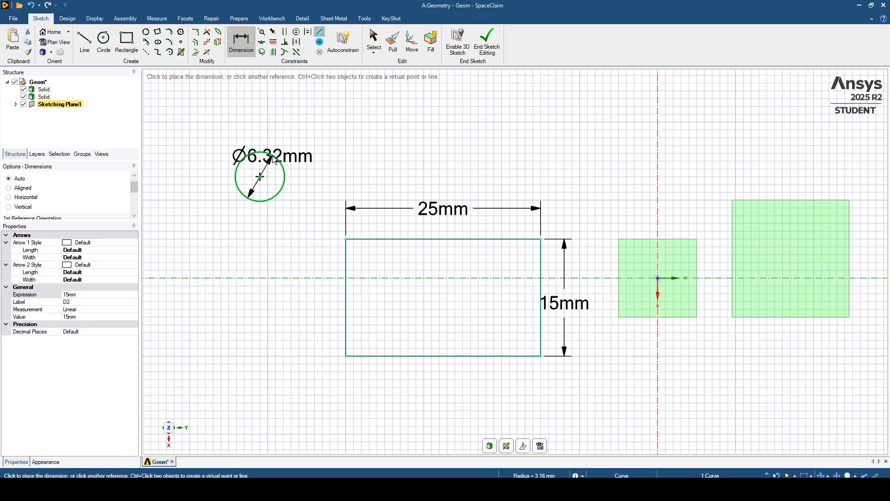
left_click(293, 139)
double_click(351, 142)
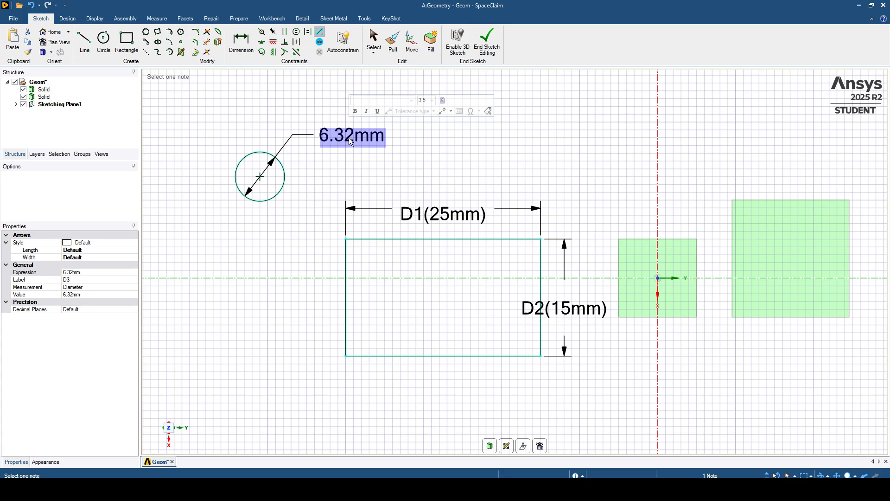
type("7")
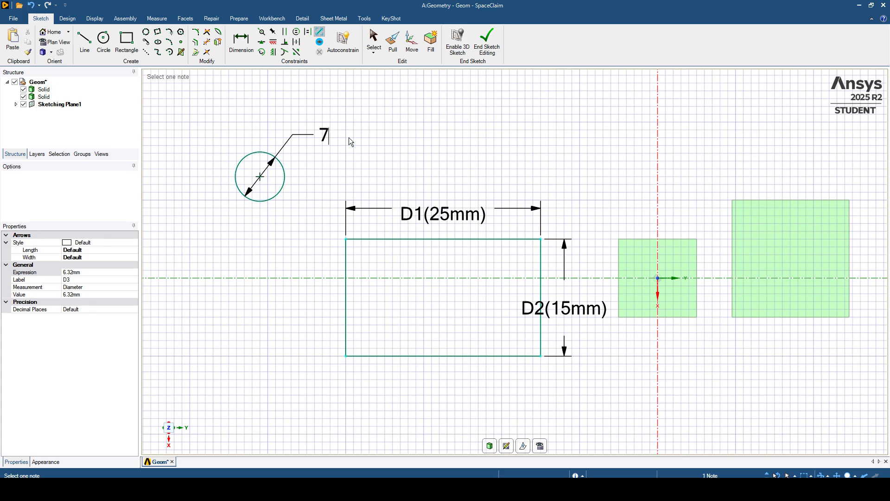
key("Return")
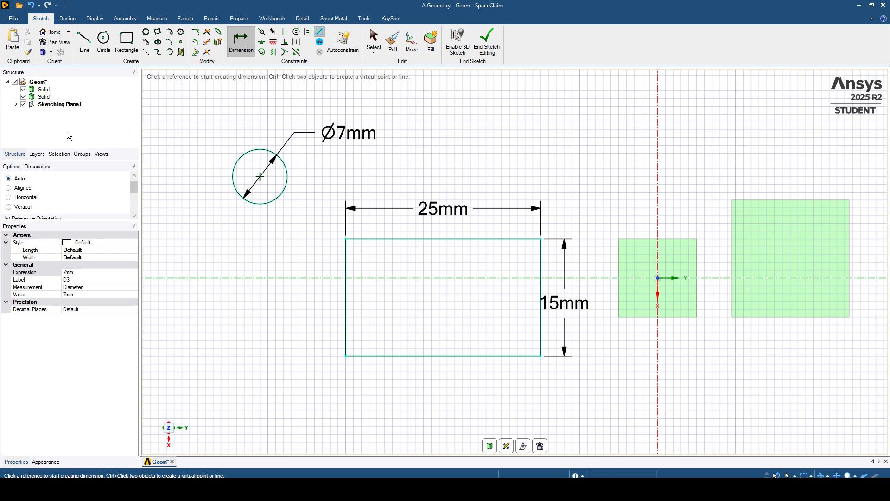
- Switch from sketching to 3D mode to turn the closed rectangle and circle profiles into surfaces
left_click(67, 18)
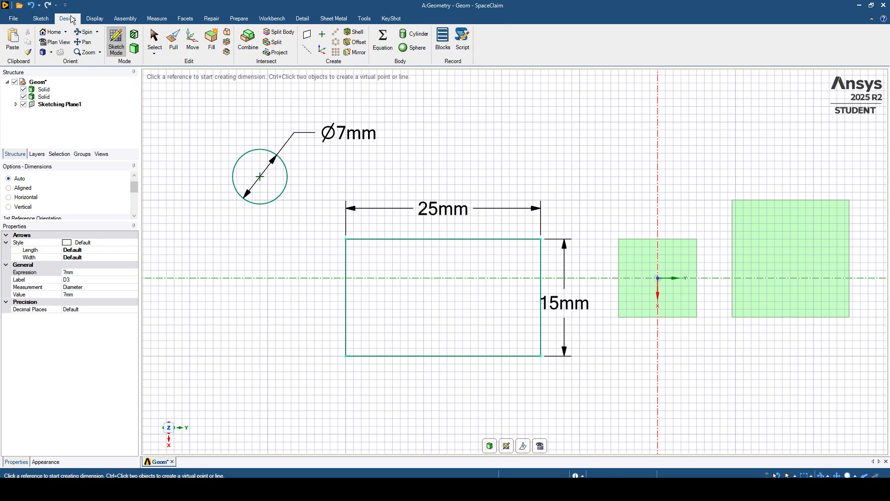
left_click(134, 48)
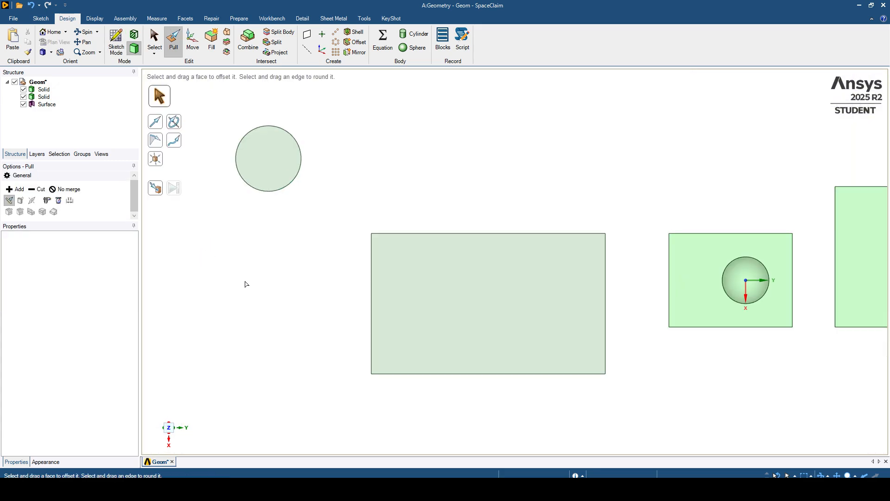
mouse_move(246, 285)
middle_mouse_down()
mouse_move(235, 202)
mouse_move(259, 193)
mouse_move(286, 300)
mouse_move(453, 276)
middle_mouse_up()
left_click(536, 287)
left_click(417, 225)
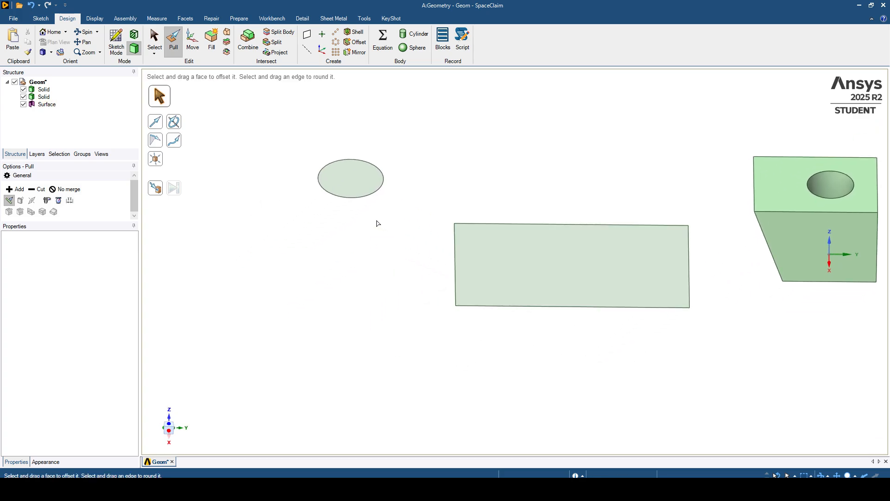
left_click(353, 190)
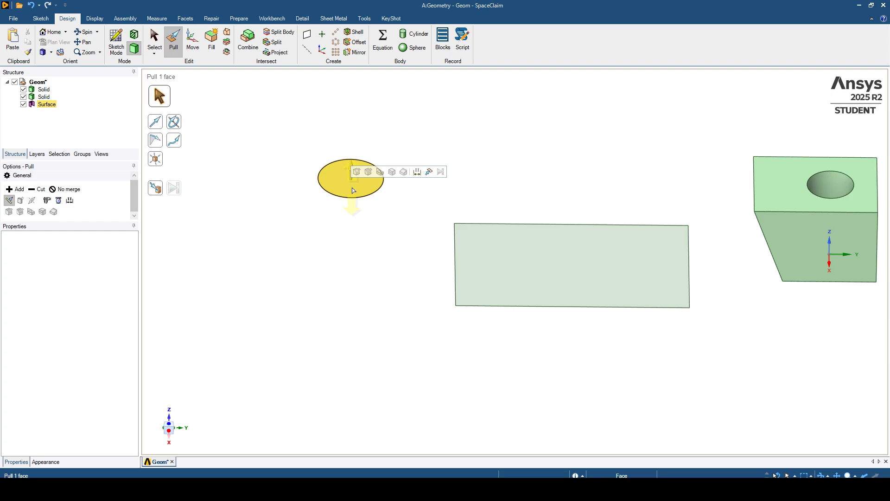
left_click(344, 223)
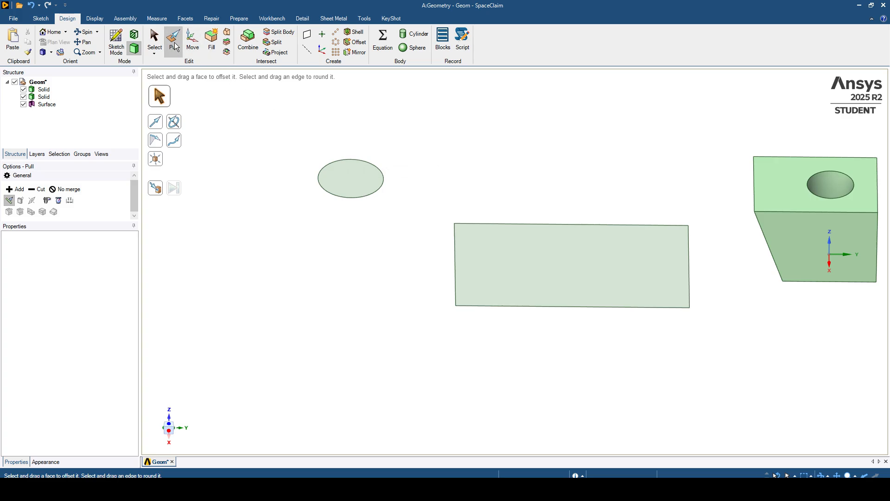
- Pull the rectangular surface upward 10 mm into a solid block
left_click(522, 241)
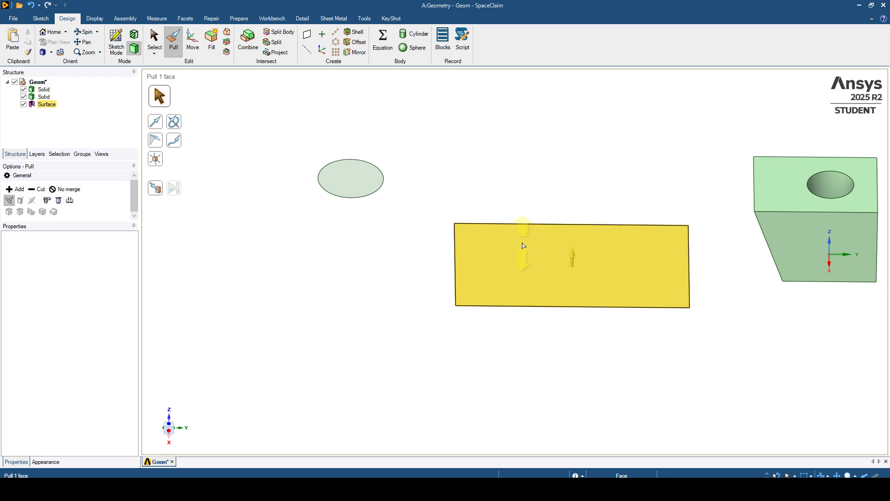
left_click(502, 274)
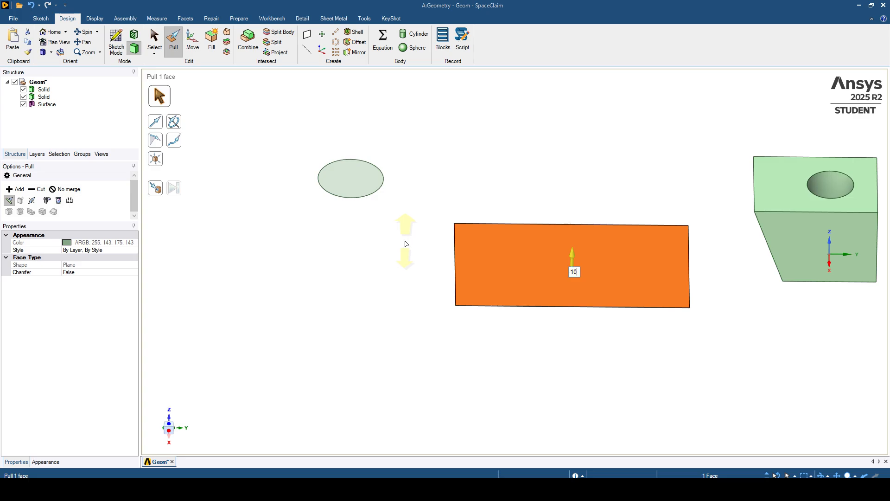
left_click_drag(572, 259, 574, 191)
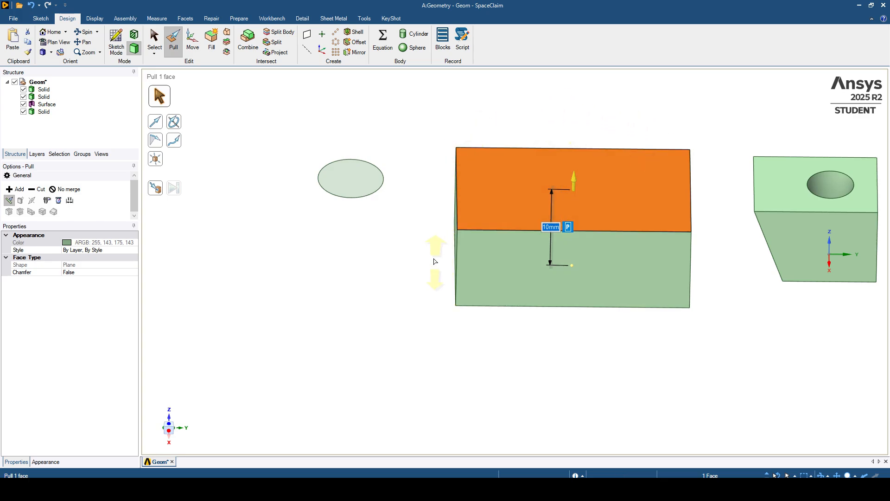
left_click(426, 244)
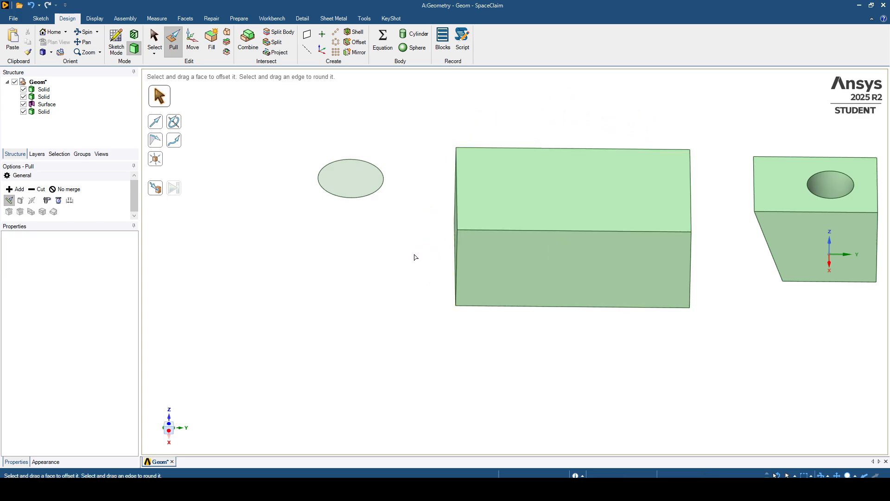
- Start a new sketch on the top face of the pulled rectangular block
left_click(478, 268)
middle_click_drag(478, 268, 537, 348)
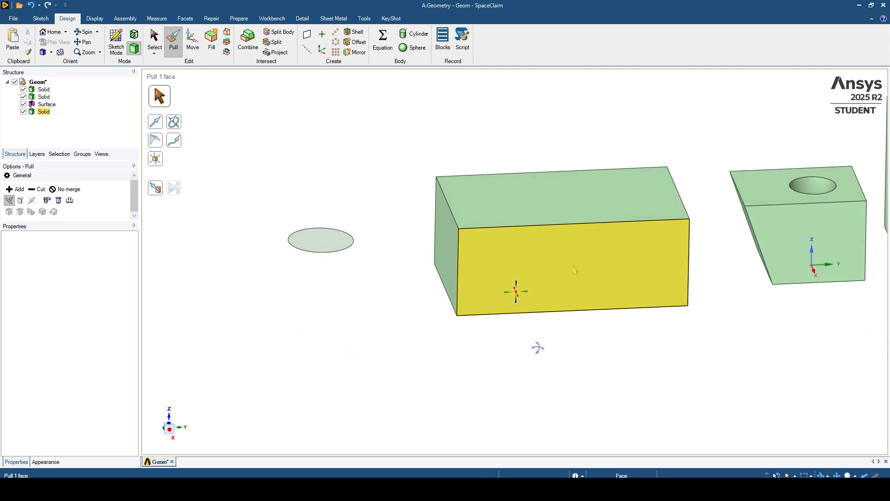
left_click(527, 325)
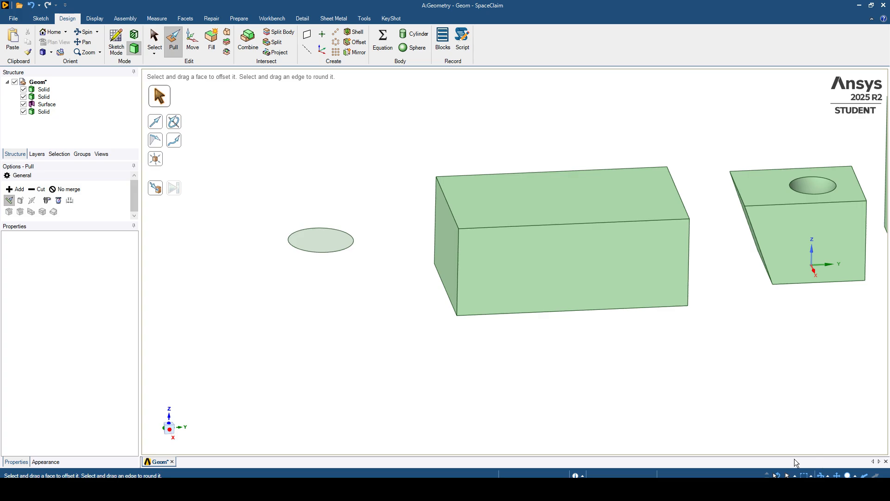
left_click(118, 44)
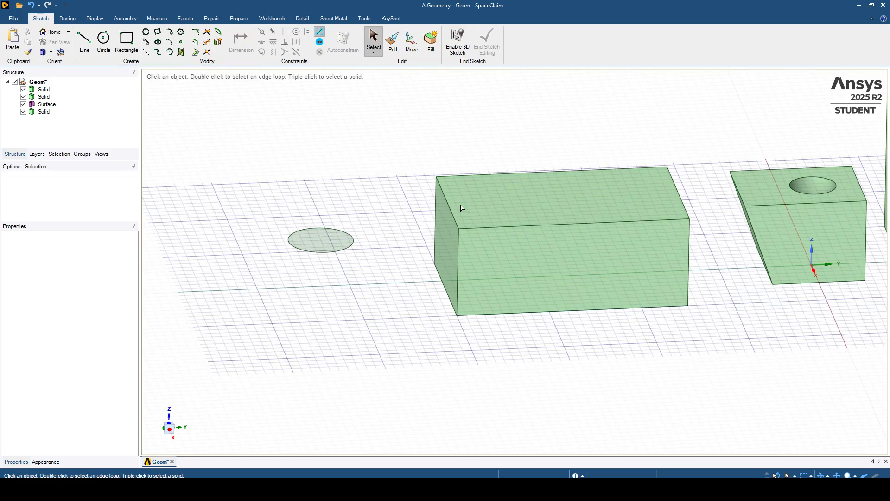
left_click(500, 188)
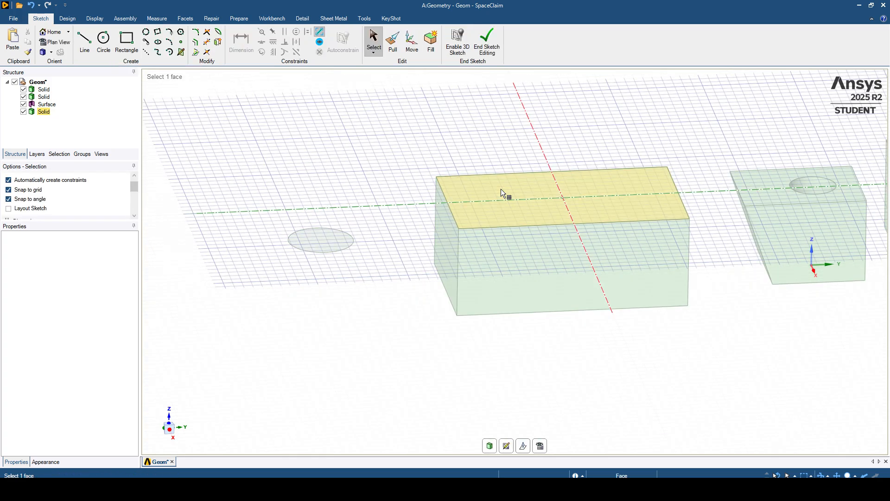
- Sketch a 4 mm diameter circle in the upper-left area of the large block's top face, viewed in plan
left_click(540, 446)
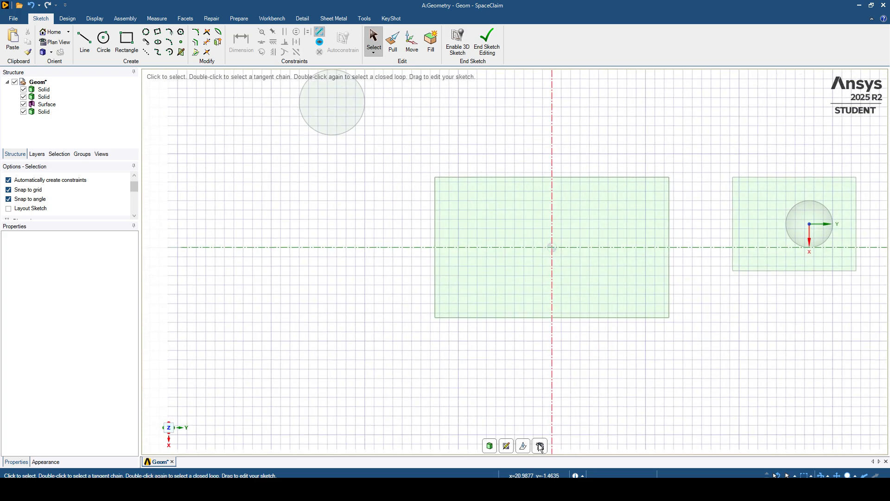
left_click(102, 42)
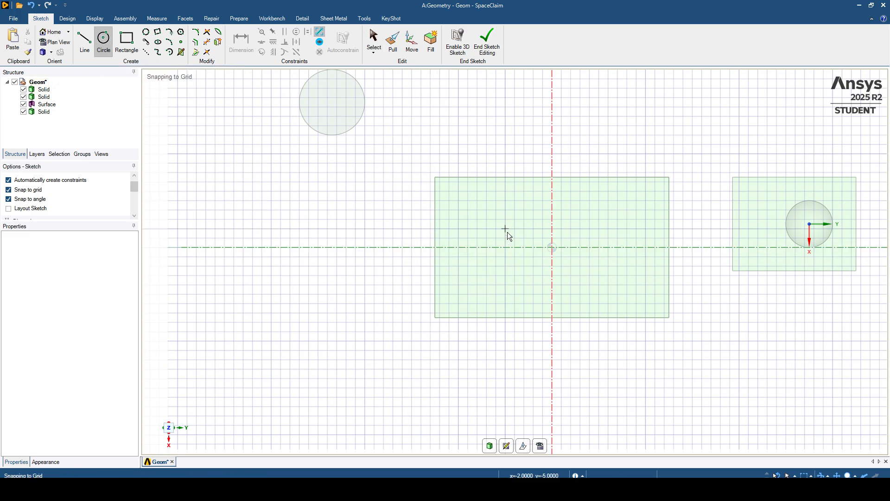
left_click(495, 219)
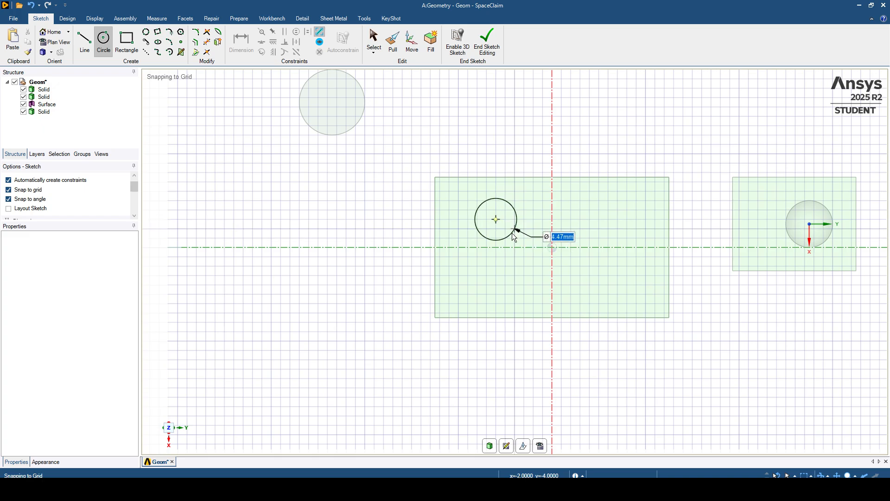
type("4")
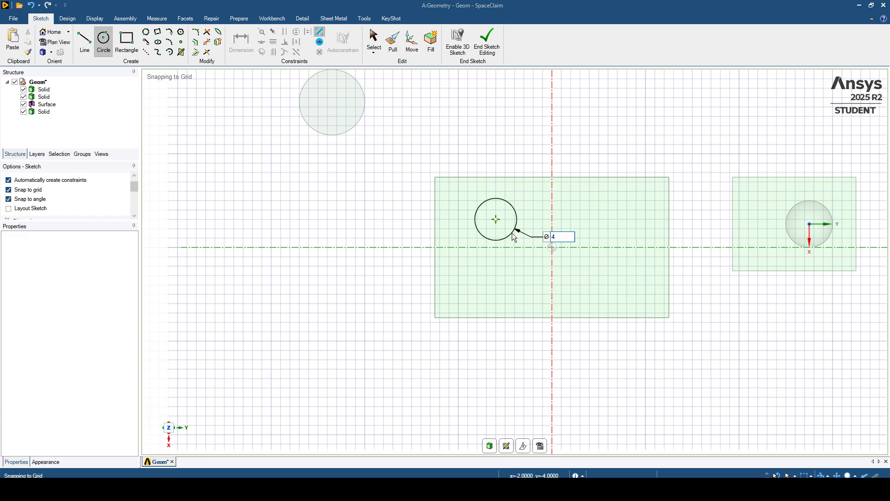
key("Return")
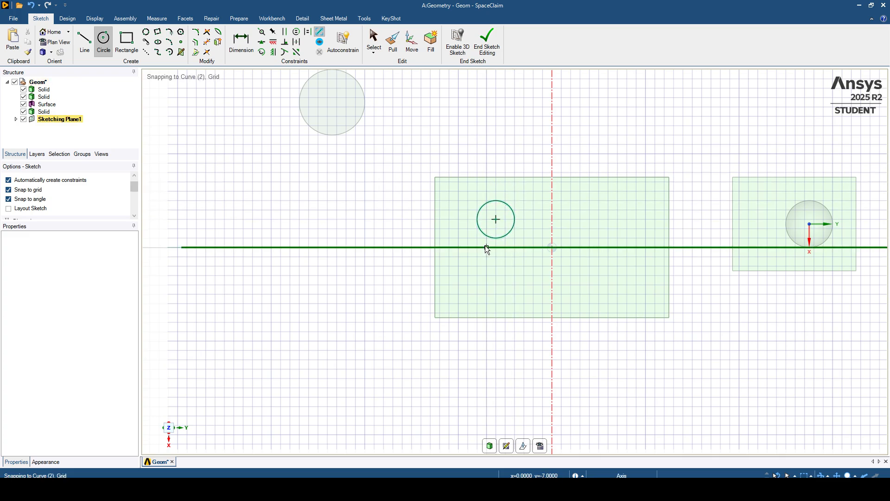
- Dimension the circle's diameter and set it to 5 mm
left_click(245, 48)
left_click(511, 208)
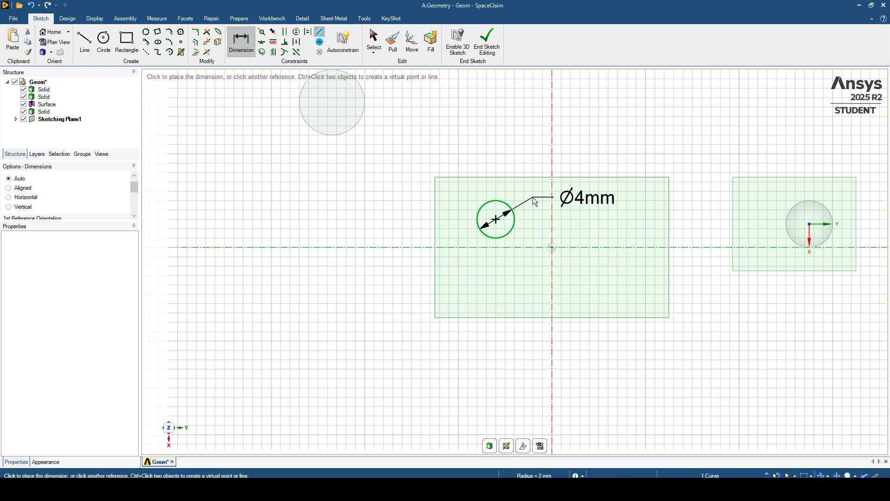
left_click(532, 197)
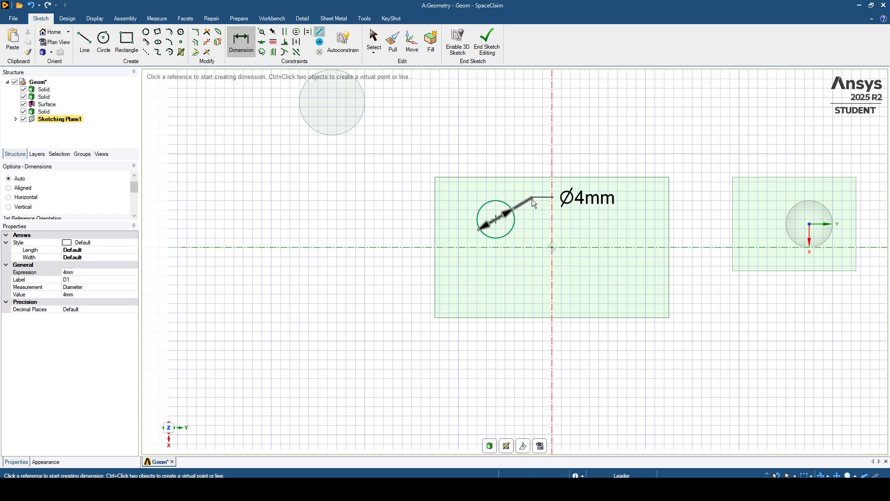
left_click(582, 204)
type("5")
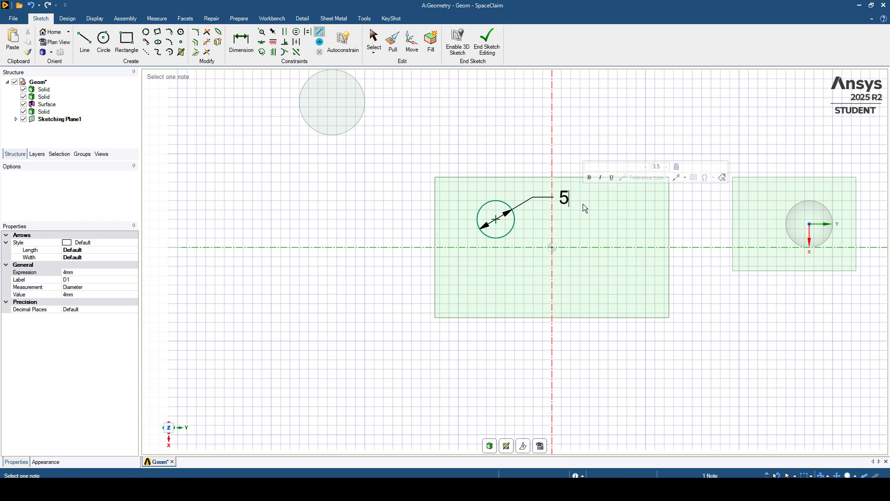
key("Return")
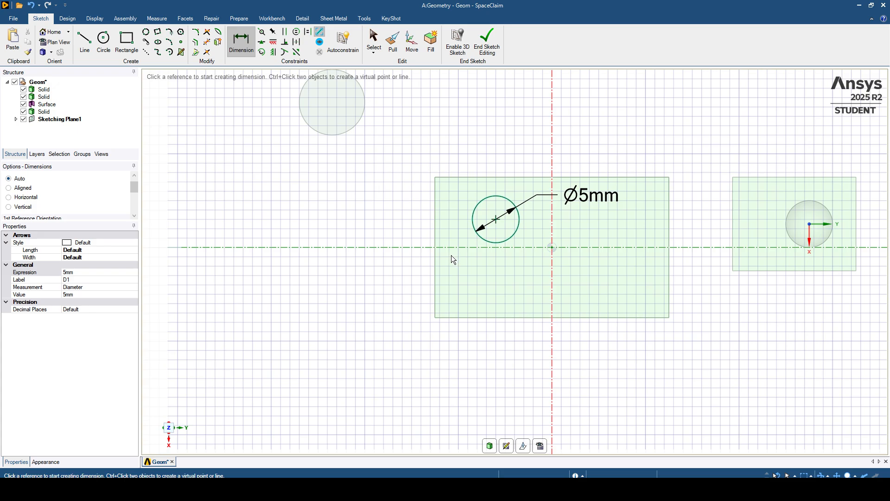
- Move the circle horizontally up to the midpoint of the block face's lower long edge
left_click(73, 19)
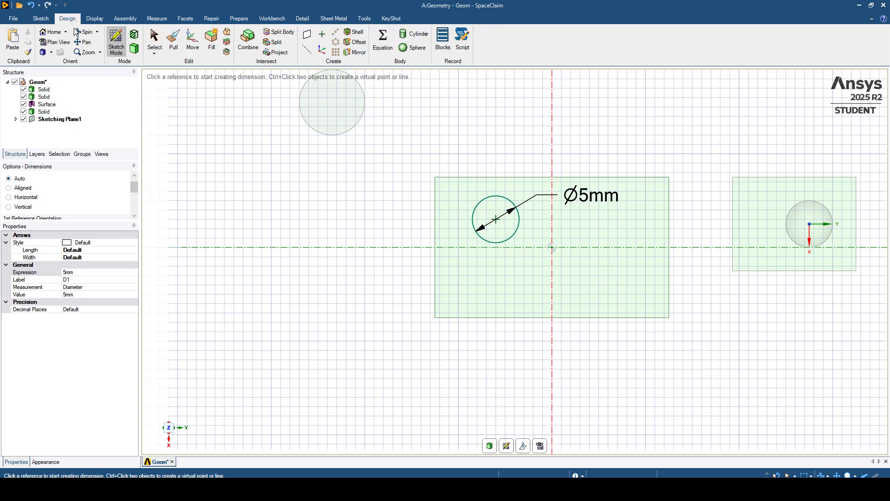
left_click(194, 47)
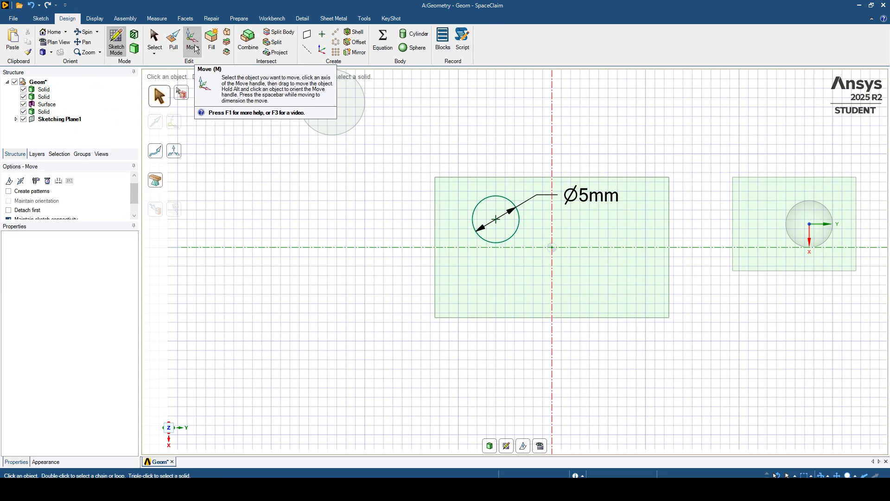
left_click(508, 204)
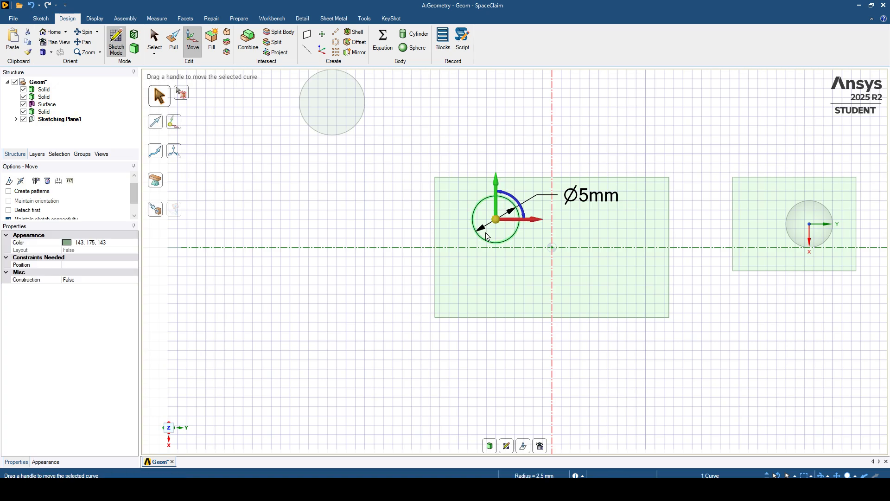
left_click(533, 222)
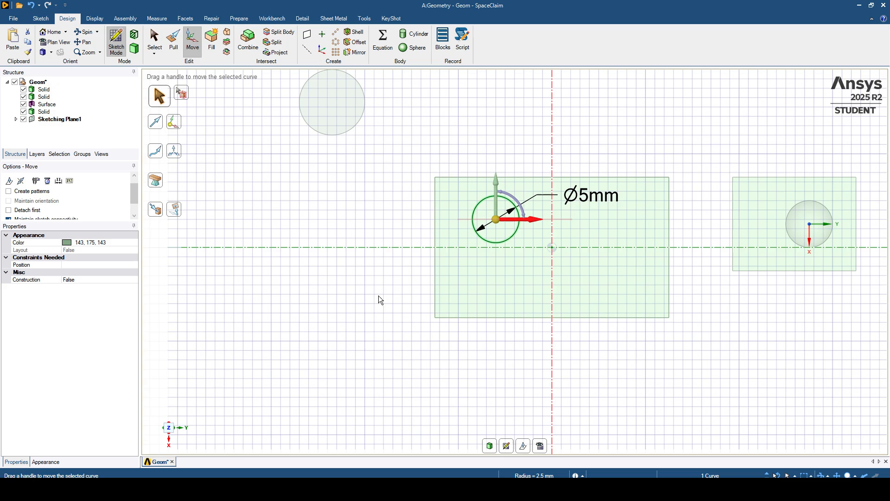
left_click(158, 214)
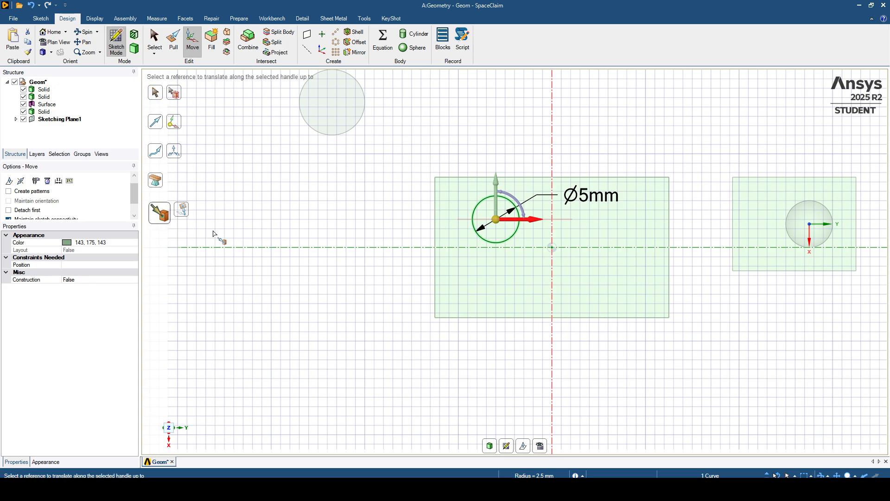
left_click(553, 320)
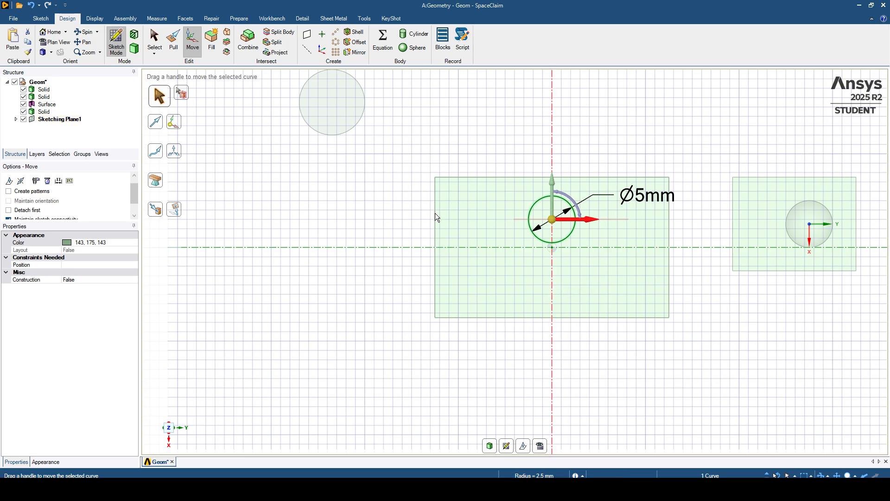
- Move the circle vertically up to the midpoint of the block face's left short edge
left_click(553, 186)
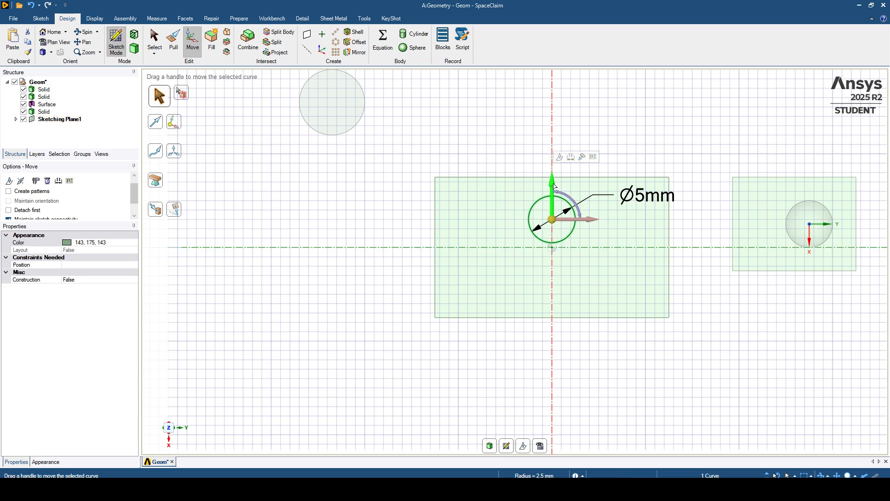
left_click(153, 210)
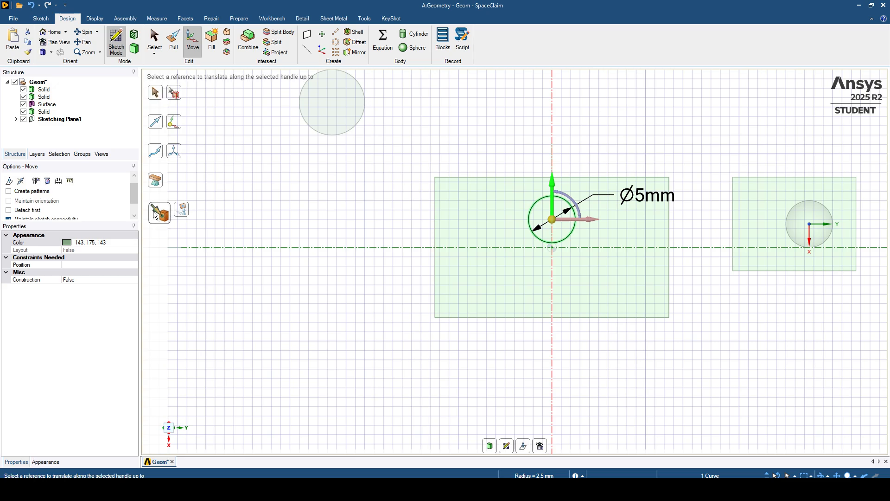
left_click(435, 249)
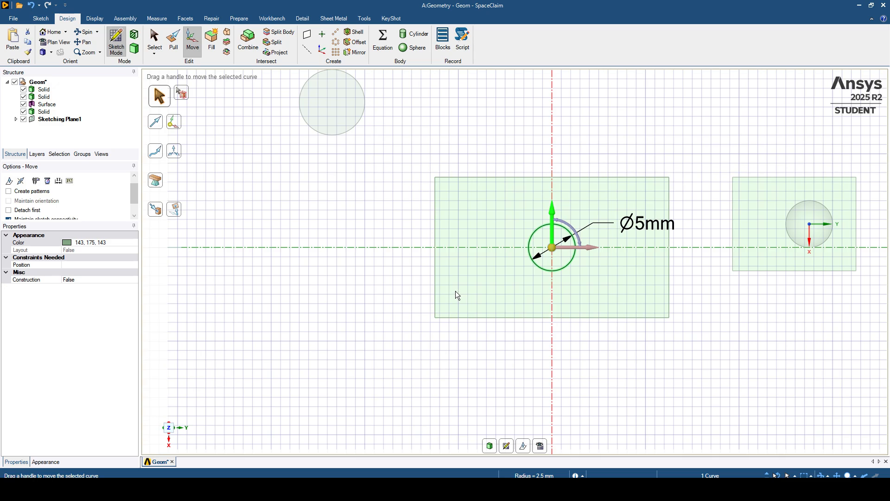
- Switch to 3D mode so the circle divides the block's top face
left_click(135, 49)
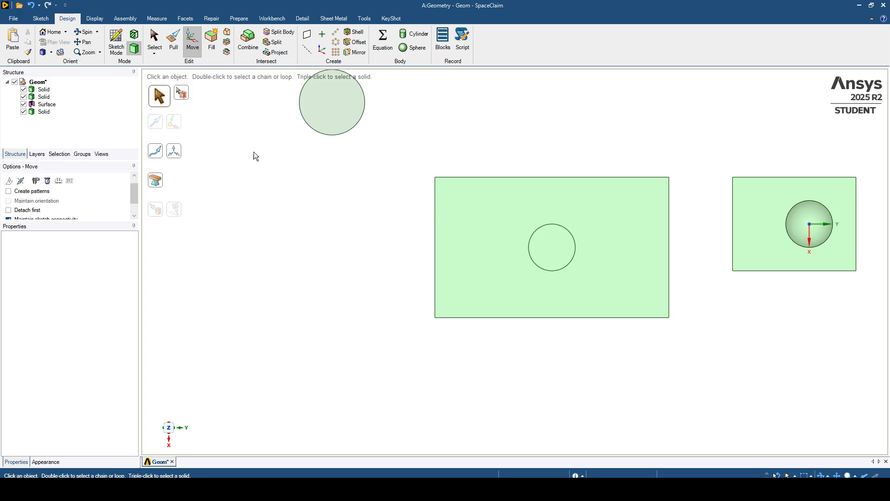
left_click(154, 40)
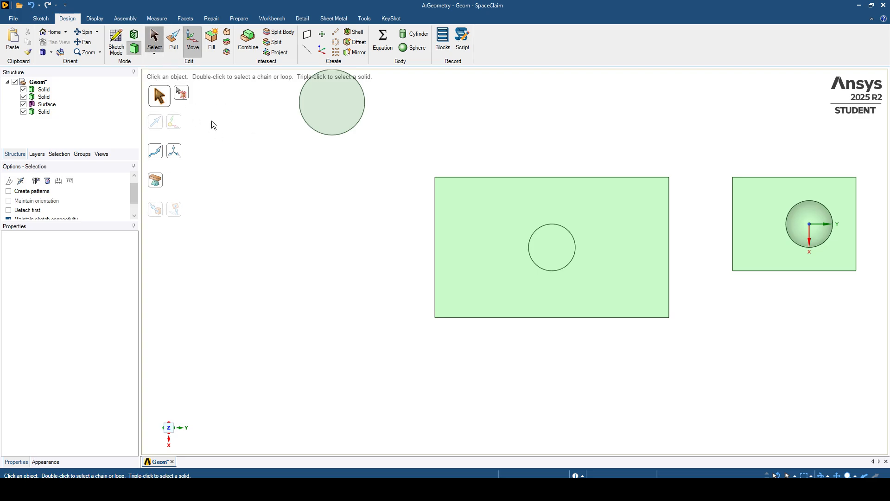
middle_click_drag(339, 240, 399, 320)
- Examine the circular region, the surrounding top face and the edges of the large block as separately selectable geometry
left_click(570, 226)
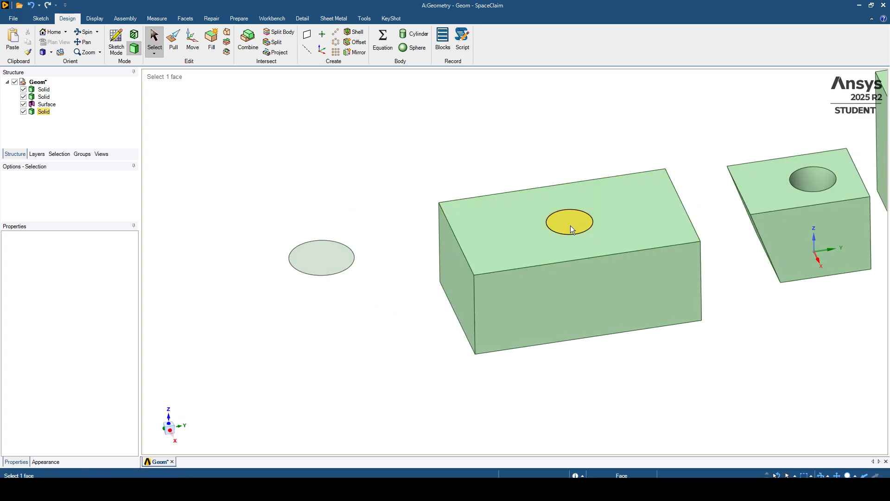
left_click(542, 228)
left_click(447, 233)
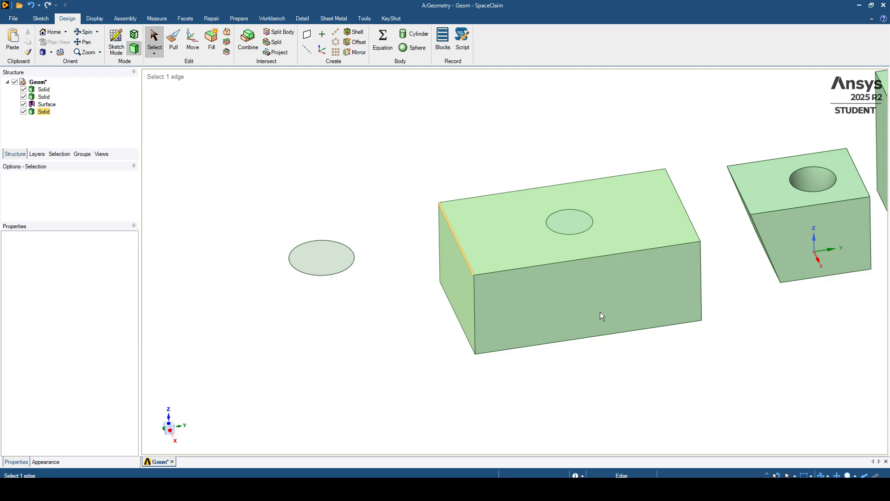
left_click(538, 273)
left_click(574, 350)
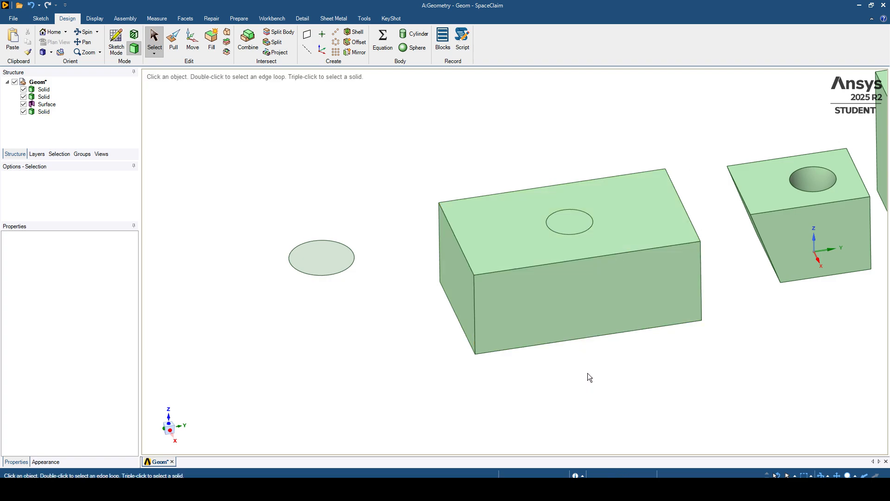
middle_click_drag(555, 246, 556, 259)
left_click(584, 236)
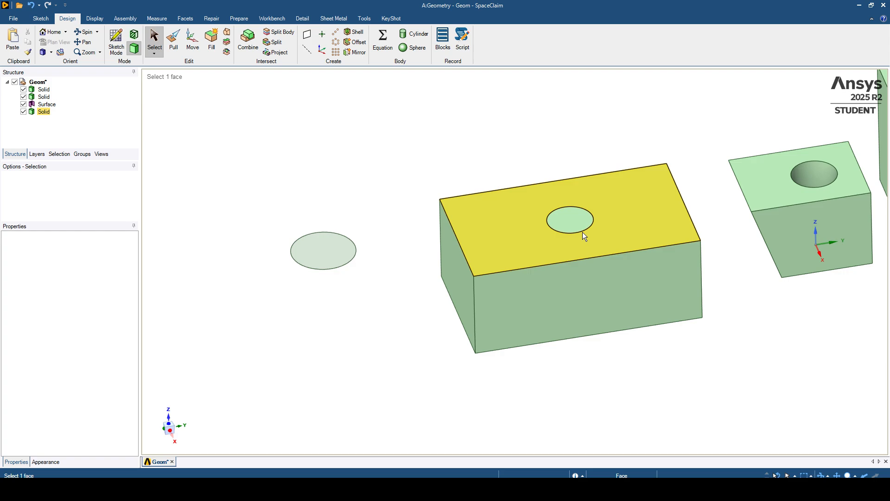
left_click(557, 299)
left_click(571, 370)
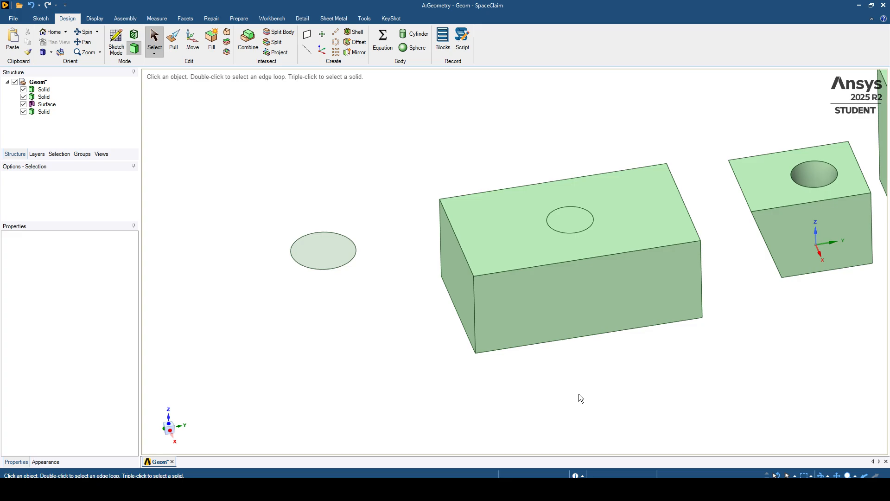
- Pull the circular face on top of the large block downward to cut a round hole, and inspect the hole
left_click(565, 221)
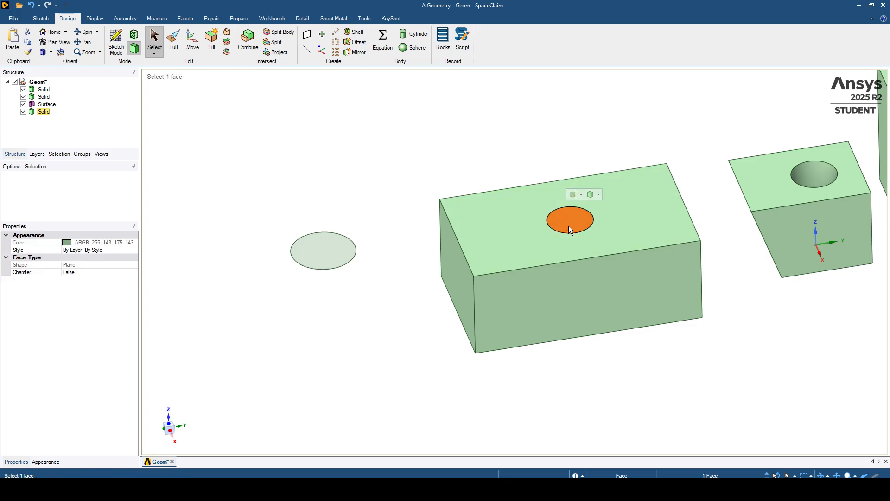
left_click(176, 43)
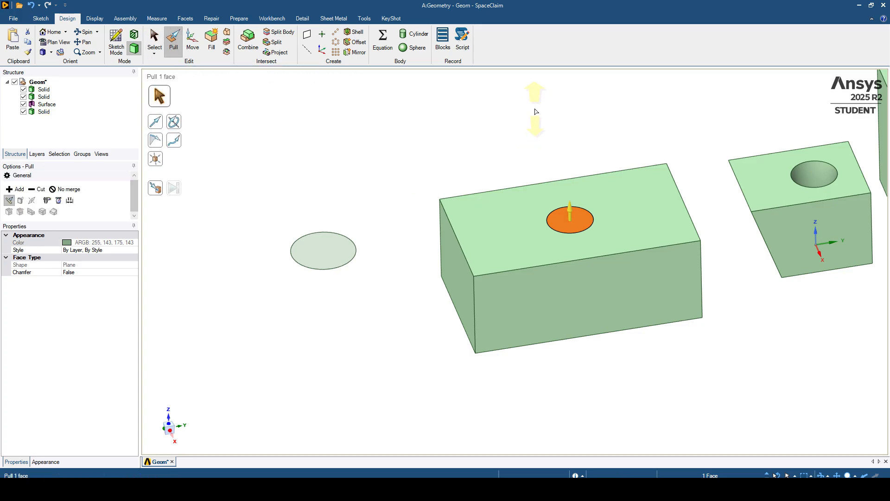
left_click_drag(537, 114, 551, 248)
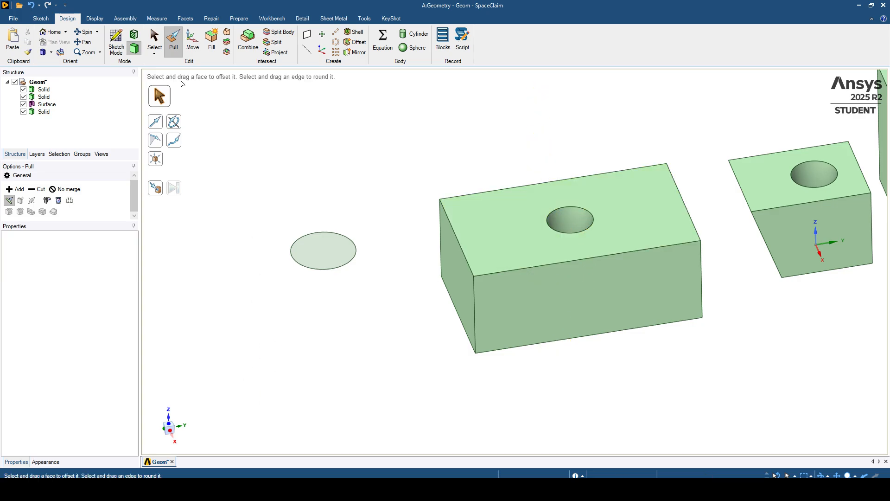
left_click(154, 39)
left_click(584, 185)
middle_click_drag(584, 185, 578, 232)
middle_click_drag(611, 271, 612, 258)
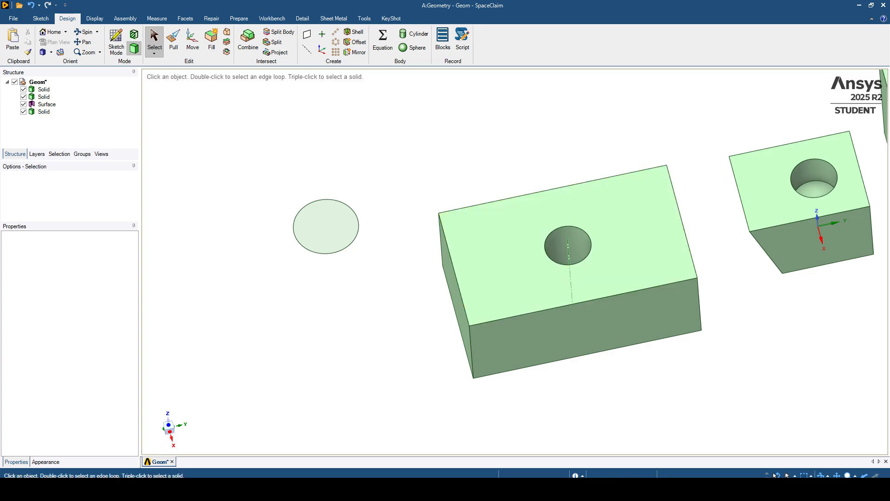